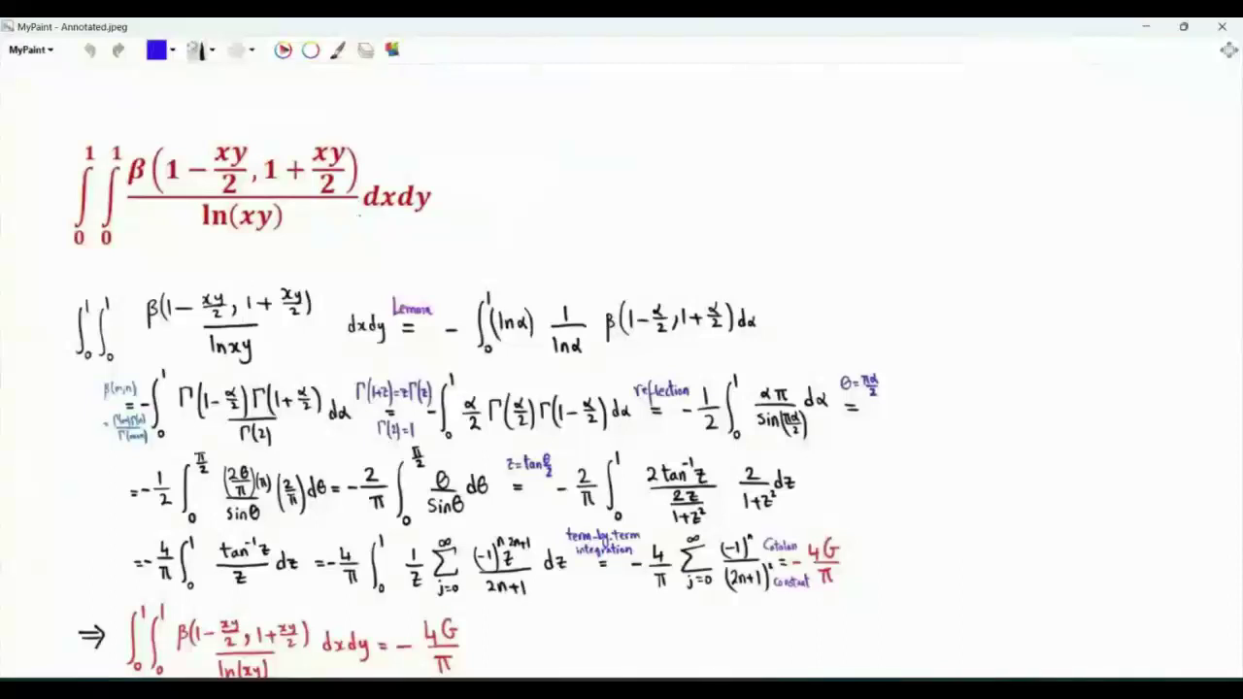
In blue, arrow the β, underline ln(xy), and circle both xy arguments in the top integral.
{"action": "left_click_drag", "start_coordinate": [149, 114], "coordinate": [148, 151]}
{"action": "left_click_drag", "start_coordinate": [141, 136], "coordinate": [155, 136]}
{"action": "left_click_drag", "start_coordinate": [202, 249], "coordinate": [278, 249]}
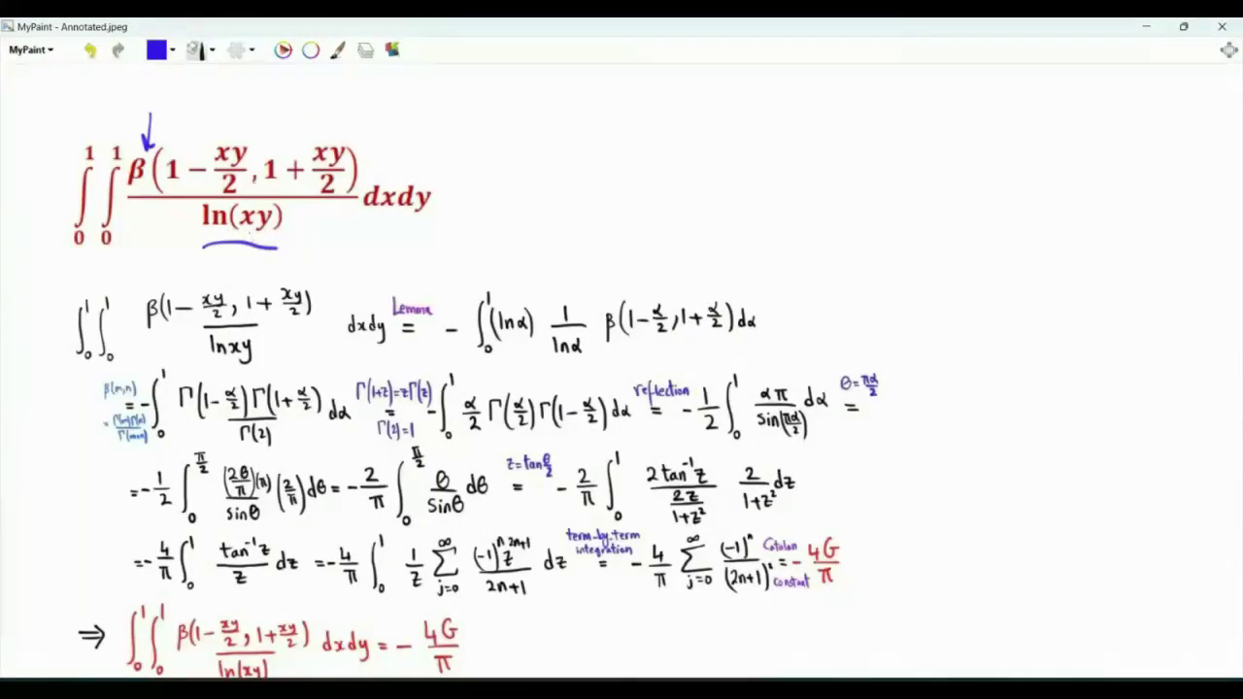
{"action": "left_click_drag", "start_coordinate": [233, 142], "coordinate": [249, 159]}
{"action": "left_click_drag", "start_coordinate": [341, 136], "coordinate": [356, 148]}
Sketch the unit square on axes, labelled (0,0) and (1,1).
{"action": "mouse_move", "coordinate": [514, 155]}
{"action": "left_mouse_down"}
{"action": "mouse_move", "coordinate": [512, 266]}
{"action": "mouse_move", "coordinate": [602, 245]}
{"action": "left_mouse_up"}
{"action": "left_click_drag", "start_coordinate": [516, 197], "coordinate": [574, 246]}
{"action": "left_click_drag", "start_coordinate": [486, 264], "coordinate": [523, 277]}
{"action": "left_click_drag", "start_coordinate": [582, 177], "coordinate": [626, 198]}
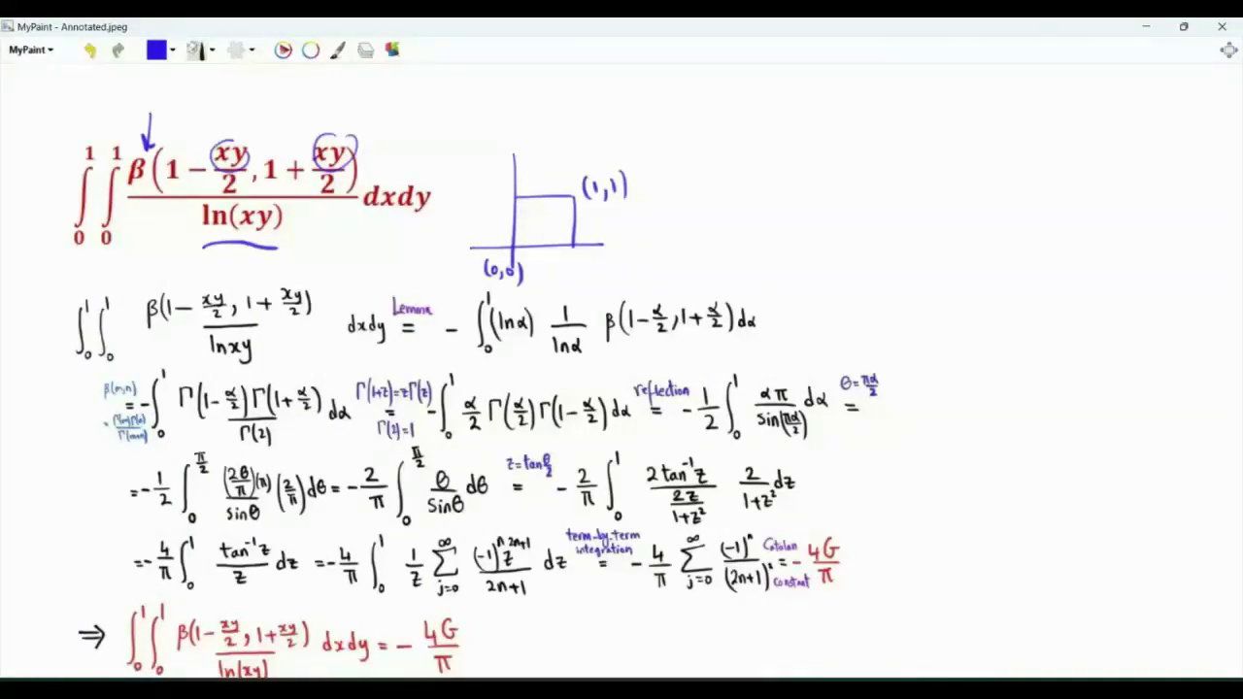
Write ∫₀¹∫₀¹ g(x,y) dxdy with g = h(xy) noted beneath.
{"action": "mouse_move", "coordinate": [746, 148]}
{"action": "left_mouse_down"}
{"action": "mouse_move", "coordinate": [724, 220]}
{"action": "mouse_move", "coordinate": [740, 212]}
{"action": "left_mouse_up"}
{"action": "mouse_move", "coordinate": [756, 130]}
{"action": "left_mouse_down"}
{"action": "mouse_move", "coordinate": [774, 167]}
{"action": "mouse_move", "coordinate": [771, 233]}
{"action": "left_mouse_up"}
{"action": "left_click_drag", "start_coordinate": [796, 134], "coordinate": [796, 167]}
{"action": "left_click_drag", "start_coordinate": [782, 219], "coordinate": [781, 221]}
{"action": "mouse_move", "coordinate": [790, 191]}
{"action": "left_mouse_down"}
{"action": "mouse_move", "coordinate": [788, 231]}
{"action": "mouse_move", "coordinate": [833, 210]}
{"action": "mouse_move", "coordinate": [847, 219]}
{"action": "mouse_move", "coordinate": [814, 249]}
{"action": "left_mouse_up"}
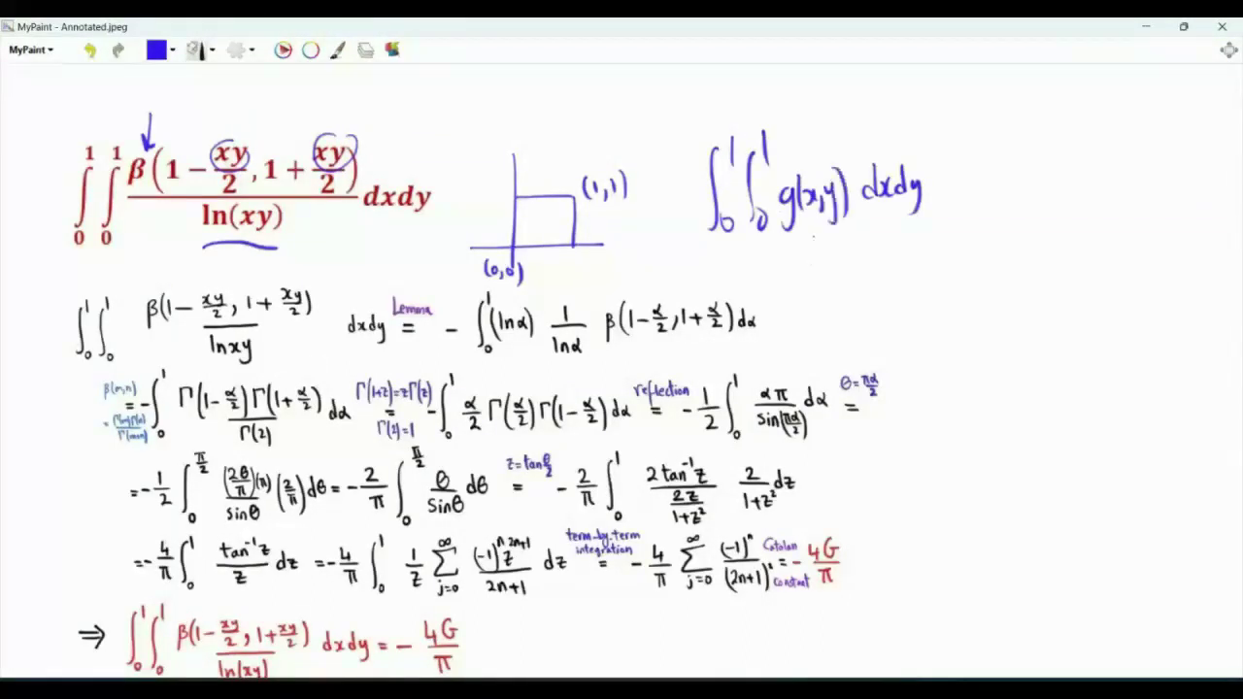
{"action": "left_click_drag", "start_coordinate": [824, 234], "coordinate": [804, 287]}
{"action": "left_click_drag", "start_coordinate": [806, 276], "coordinate": [822, 287]}
{"action": "mouse_move", "coordinate": [839, 250]}
{"action": "left_mouse_down"}
{"action": "mouse_move", "coordinate": [807, 285]}
{"action": "mouse_move", "coordinate": [854, 280]}
{"action": "left_mouse_up"}
{"action": "mouse_move", "coordinate": [858, 262]}
{"action": "left_mouse_down"}
{"action": "mouse_move", "coordinate": [845, 282]}
{"action": "mouse_move", "coordinate": [872, 273]}
{"action": "left_mouse_up"}
{"action": "left_click_drag", "start_coordinate": [874, 256], "coordinate": [866, 299]}
{"action": "left_click_drag", "start_coordinate": [879, 244], "coordinate": [886, 294]}
Complete the equation with = ∫₀¹ −log(x)h(x) dx.
{"action": "left_click_drag", "start_coordinate": [933, 192], "coordinate": [947, 197]}
{"action": "mouse_move", "coordinate": [986, 139]}
{"action": "left_mouse_down"}
{"action": "mouse_move", "coordinate": [973, 223]}
{"action": "mouse_move", "coordinate": [992, 246]}
{"action": "left_mouse_up"}
{"action": "left_click_drag", "start_coordinate": [1000, 119], "coordinate": [999, 141]}
{"action": "left_click_drag", "start_coordinate": [1184, 163], "coordinate": [1181, 200]}
{"action": "mouse_move", "coordinate": [1187, 179]}
{"action": "left_mouse_down"}
{"action": "mouse_move", "coordinate": [1206, 198]}
{"action": "mouse_move", "coordinate": [1192, 197]}
{"action": "left_mouse_up"}
{"action": "mouse_move", "coordinate": [1097, 142]}
{"action": "left_mouse_down"}
{"action": "mouse_move", "coordinate": [1142, 142]}
{"action": "mouse_move", "coordinate": [1154, 159]}
{"action": "mouse_move", "coordinate": [1130, 206]}
{"action": "left_mouse_up"}
{"action": "left_click_drag", "start_coordinate": [1138, 180], "coordinate": [1148, 202]}
{"action": "left_click_drag", "start_coordinate": [1151, 163], "coordinate": [1156, 206]}
{"action": "left_click_drag", "start_coordinate": [1020, 192], "coordinate": [1029, 193]}
{"action": "left_click_drag", "start_coordinate": [1035, 179], "coordinate": [1045, 200]}
{"action": "mouse_move", "coordinate": [1068, 188]}
{"action": "left_mouse_down"}
{"action": "mouse_move", "coordinate": [1060, 231]}
{"action": "mouse_move", "coordinate": [1076, 209]}
{"action": "left_mouse_up"}
{"action": "left_click_drag", "start_coordinate": [1084, 189], "coordinate": [1086, 204]}
{"action": "left_click_drag", "start_coordinate": [1099, 174], "coordinate": [1101, 226]}
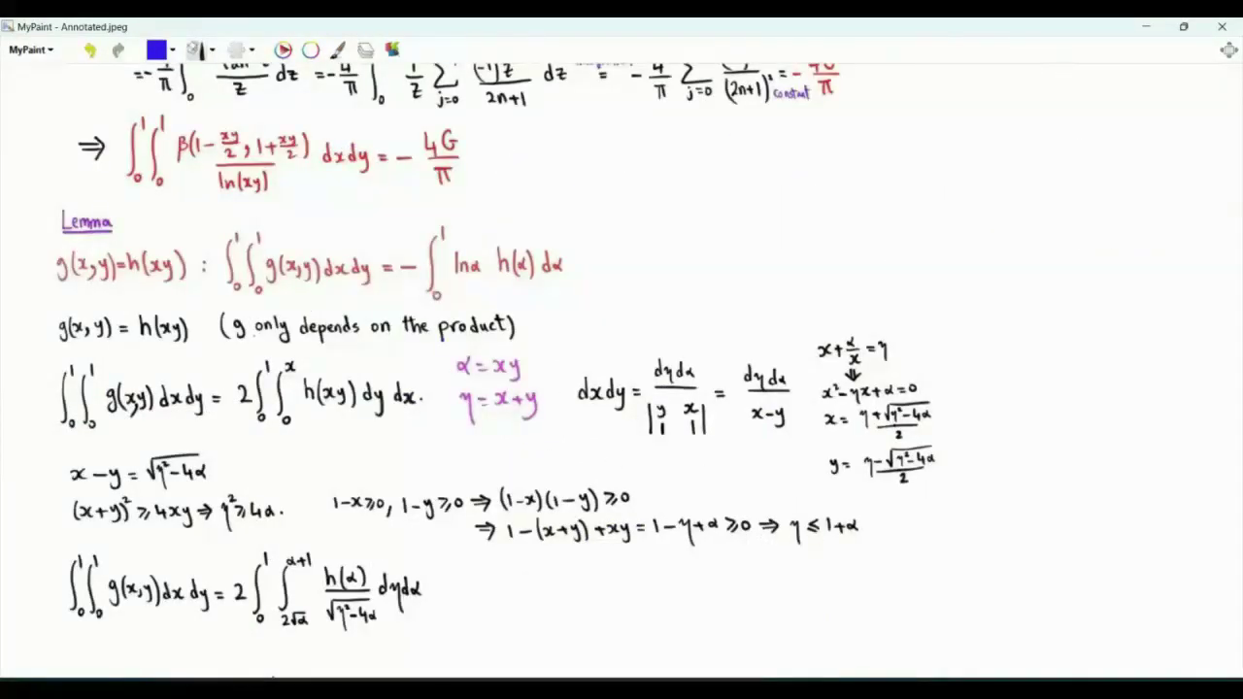
Underline 'the product' in the Lemma and write g is "nice" at the right.
{"action": "left_click_drag", "start_coordinate": [357, 350], "coordinate": [451, 346]}
{"action": "mouse_move", "coordinate": [719, 177]}
{"action": "left_mouse_down"}
{"action": "mouse_move", "coordinate": [709, 208]}
{"action": "mouse_move", "coordinate": [746, 196]}
{"action": "left_mouse_up"}
{"action": "mouse_move", "coordinate": [763, 181]}
{"action": "left_mouse_down"}
{"action": "mouse_move", "coordinate": [755, 200]}
{"action": "mouse_move", "coordinate": [803, 182]}
{"action": "left_mouse_up"}
{"action": "left_click_drag", "start_coordinate": [812, 184], "coordinate": [835, 196]}
{"action": "mouse_move", "coordinate": [855, 183]}
{"action": "left_mouse_down"}
{"action": "mouse_move", "coordinate": [849, 196]}
{"action": "mouse_move", "coordinate": [872, 192]}
{"action": "left_mouse_up"}
{"action": "left_click_drag", "start_coordinate": [880, 153], "coordinate": [879, 167]}
{"action": "left_click_drag", "start_coordinate": [887, 153], "coordinate": [887, 171]}
Write the condition ∫₀¹∫₀¹|g(x,y)|dxdy < ∞.
{"action": "left_click_drag", "start_coordinate": [983, 117], "coordinate": [967, 179]}
{"action": "left_click_drag", "start_coordinate": [978, 169], "coordinate": [981, 176]}
{"action": "mouse_move", "coordinate": [986, 110]}
{"action": "left_mouse_down"}
{"action": "mouse_move", "coordinate": [1000, 181]}
{"action": "mouse_move", "coordinate": [1014, 177]}
{"action": "left_mouse_up"}
{"action": "left_click_drag", "start_coordinate": [1035, 134], "coordinate": [1048, 175]}
{"action": "left_click_drag", "start_coordinate": [1072, 144], "coordinate": [1092, 165]}
{"action": "left_click_drag", "start_coordinate": [1094, 146], "coordinate": [1080, 167]}
{"action": "mouse_move", "coordinate": [1105, 136]}
{"action": "left_mouse_down"}
{"action": "mouse_move", "coordinate": [1101, 161]}
{"action": "mouse_move", "coordinate": [1116, 163]}
{"action": "left_mouse_up"}
{"action": "mouse_move", "coordinate": [1129, 125]}
{"action": "left_mouse_down"}
{"action": "mouse_move", "coordinate": [1126, 155]}
{"action": "mouse_move", "coordinate": [1165, 150]}
{"action": "left_mouse_up"}
{"action": "left_click_drag", "start_coordinate": [1169, 136], "coordinate": [1187, 155]}
{"action": "left_click_drag", "start_coordinate": [1196, 123], "coordinate": [1220, 120]}
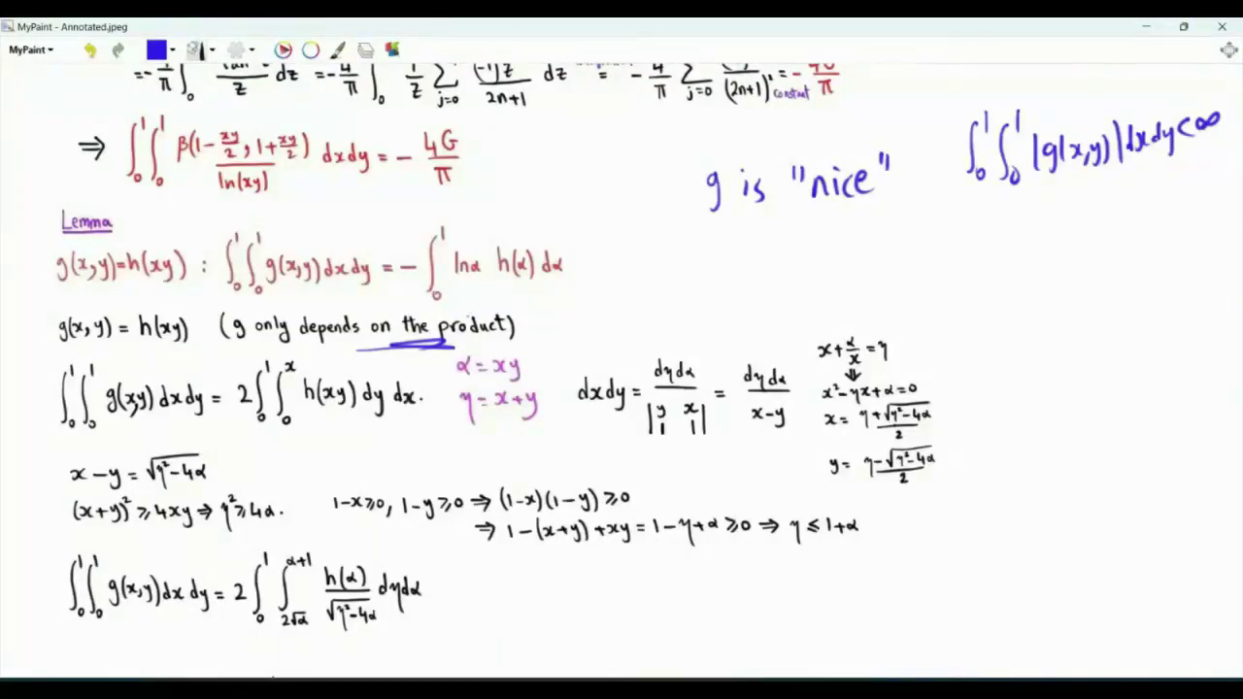
Draw a square with its diagonal, hatch the lower triangle, and dot the upper triangle.
{"action": "mouse_move", "coordinate": [638, 236]}
{"action": "left_mouse_down"}
{"action": "mouse_move", "coordinate": [639, 314]}
{"action": "mouse_move", "coordinate": [727, 235]}
{"action": "mouse_move", "coordinate": [726, 314]}
{"action": "left_mouse_up"}
{"action": "left_click_drag", "start_coordinate": [639, 317], "coordinate": [725, 316]}
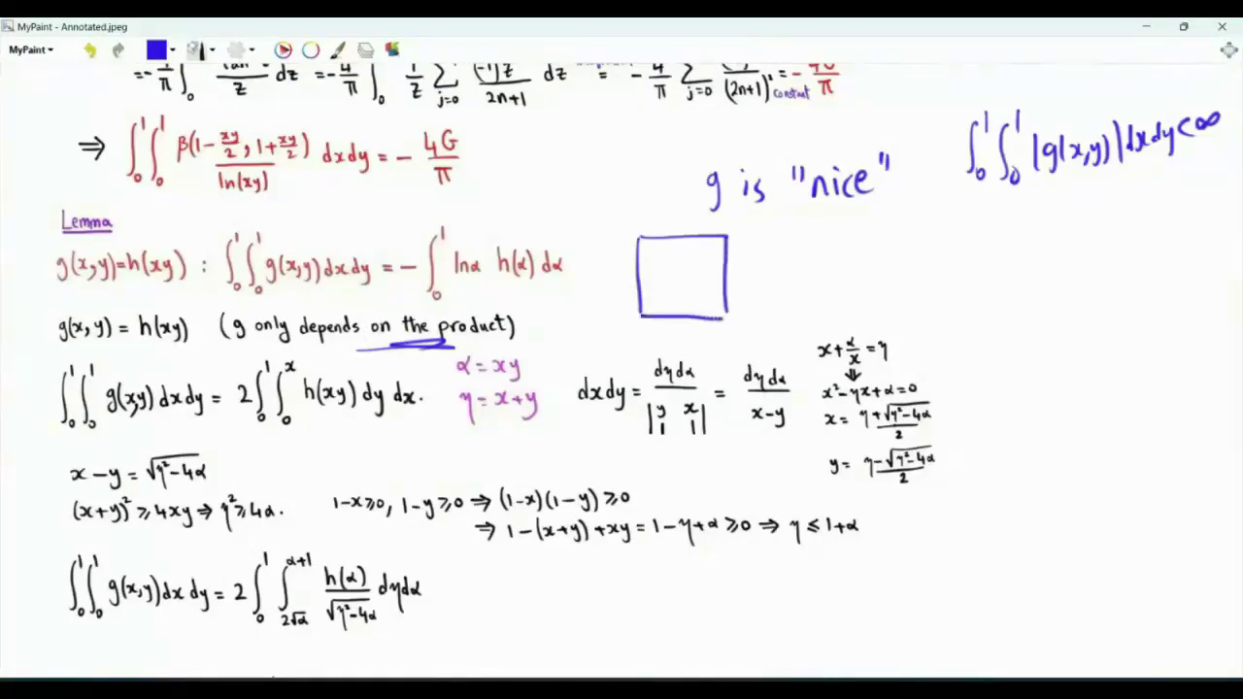
{"action": "mouse_move", "coordinate": [641, 314]}
{"action": "left_mouse_down"}
{"action": "mouse_move", "coordinate": [721, 239]}
{"action": "mouse_move", "coordinate": [718, 307]}
{"action": "left_mouse_up"}
{"action": "left_click_drag", "start_coordinate": [707, 256], "coordinate": [707, 314]}
{"action": "left_click_drag", "start_coordinate": [697, 266], "coordinate": [689, 315]}
{"action": "mouse_move", "coordinate": [679, 284]}
{"action": "left_mouse_down"}
{"action": "mouse_move", "coordinate": [679, 315]}
{"action": "mouse_move", "coordinate": [666, 316]}
{"action": "left_mouse_up"}
{"action": "left_click", "coordinate": [658, 255]}
Underline g(x,y) dx dy, mark the factor 2, and label the square 0, 1, x, y.
{"action": "left_click_drag", "start_coordinate": [99, 439], "coordinate": [181, 425]}
{"action": "left_click", "coordinate": [243, 414]}
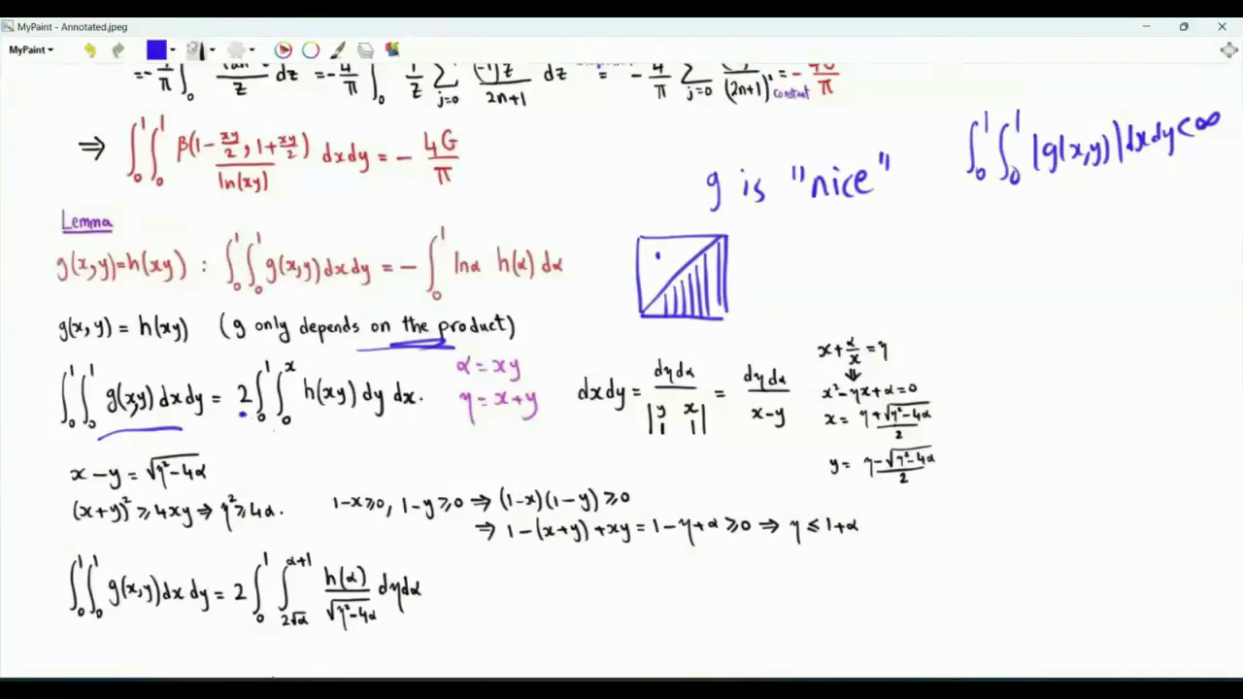
{"action": "left_click_drag", "start_coordinate": [643, 326], "coordinate": [640, 326]}
{"action": "mouse_move", "coordinate": [729, 321]}
{"action": "left_mouse_down"}
{"action": "mouse_move", "coordinate": [730, 336]}
{"action": "mouse_move", "coordinate": [687, 342]}
{"action": "left_mouse_up"}
{"action": "left_click_drag", "start_coordinate": [688, 329], "coordinate": [676, 343]}
{"action": "left_click_drag", "start_coordinate": [613, 256], "coordinate": [618, 265]}
{"action": "left_click_drag", "start_coordinate": [624, 256], "coordinate": [615, 273]}
{"action": "mouse_move", "coordinate": [682, 311]}
{"action": "left_mouse_down"}
{"action": "mouse_move", "coordinate": [682, 265]}
{"action": "mouse_move", "coordinate": [680, 321]}
{"action": "mouse_move", "coordinate": [678, 287]}
{"action": "left_mouse_up"}
Write α = xy and γ = x+y beside the square.
{"action": "mouse_move", "coordinate": [808, 223]}
{"action": "left_mouse_down"}
{"action": "mouse_move", "coordinate": [810, 242]}
{"action": "mouse_move", "coordinate": [833, 231]}
{"action": "left_mouse_up"}
{"action": "left_click_drag", "start_coordinate": [814, 239], "coordinate": [852, 242]}
{"action": "mouse_move", "coordinate": [852, 223]}
{"action": "left_mouse_down"}
{"action": "mouse_move", "coordinate": [839, 242]}
{"action": "mouse_move", "coordinate": [866, 235]}
{"action": "left_mouse_up"}
{"action": "mouse_move", "coordinate": [872, 222]}
{"action": "left_mouse_down"}
{"action": "mouse_move", "coordinate": [812, 301]}
{"action": "mouse_move", "coordinate": [839, 268]}
{"action": "left_mouse_up"}
{"action": "left_click_drag", "start_coordinate": [823, 277], "coordinate": [843, 276]}
{"action": "left_click_drag", "start_coordinate": [847, 260], "coordinate": [853, 282]}
{"action": "left_click_drag", "start_coordinate": [868, 271], "coordinate": [884, 271]}
{"action": "left_click_drag", "start_coordinate": [876, 260], "coordinate": [887, 293]}
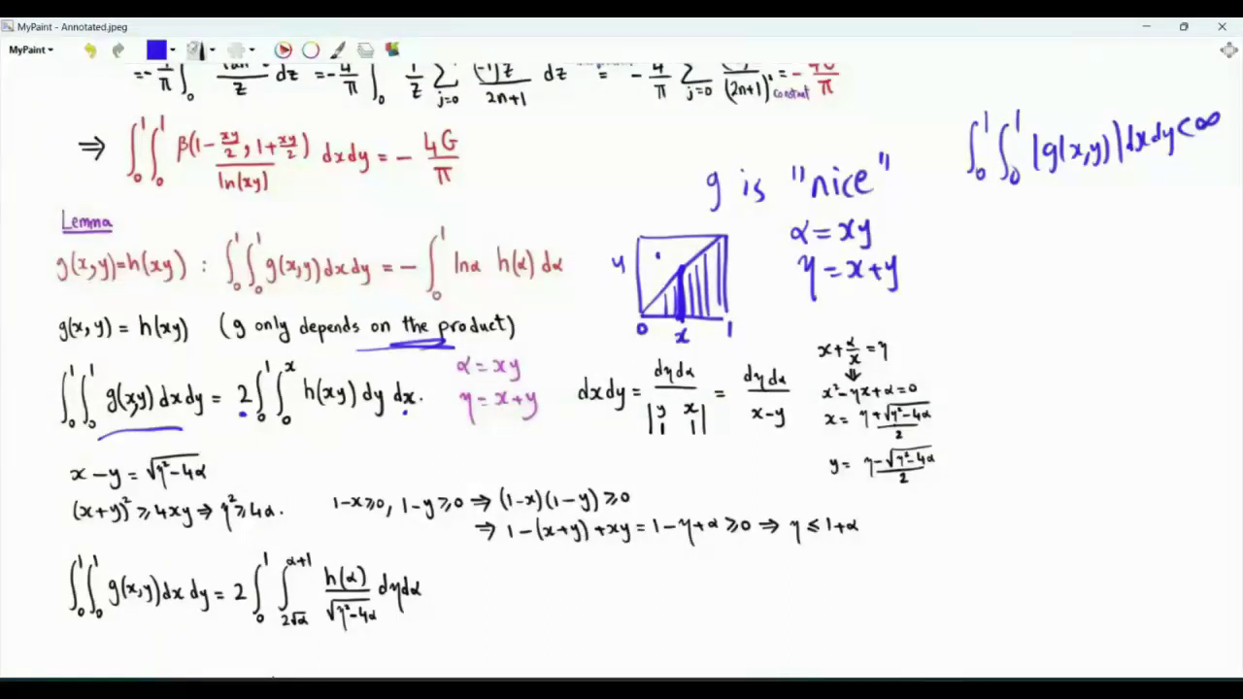
Write ⇒ y = α/x after α = xy.
{"action": "left_click_drag", "start_coordinate": [887, 222], "coordinate": [951, 243]}
{"action": "left_click_drag", "start_coordinate": [965, 219], "coordinate": [981, 227]}
{"action": "left_click_drag", "start_coordinate": [1001, 216], "coordinate": [985, 223]}
{"action": "mouse_move", "coordinate": [1016, 206]}
{"action": "left_mouse_down"}
{"action": "mouse_move", "coordinate": [1006, 233]}
{"action": "mouse_move", "coordinate": [1033, 237]}
{"action": "left_mouse_up"}
{"action": "left_click_drag", "start_coordinate": [1033, 221], "coordinate": [1020, 237]}
Circle the y in γ = x+y and write x − γ + α/x = 0.
{"action": "mouse_move", "coordinate": [908, 278]}
{"action": "left_mouse_down"}
{"action": "mouse_move", "coordinate": [886, 252]}
{"action": "mouse_move", "coordinate": [911, 279]}
{"action": "mouse_move", "coordinate": [992, 290]}
{"action": "left_mouse_up"}
{"action": "mouse_move", "coordinate": [997, 269]}
{"action": "left_mouse_down"}
{"action": "mouse_move", "coordinate": [975, 291]}
{"action": "mouse_move", "coordinate": [1028, 281]}
{"action": "left_mouse_up"}
{"action": "mouse_move", "coordinate": [1035, 270]}
{"action": "left_mouse_down"}
{"action": "mouse_move", "coordinate": [1054, 310]}
{"action": "mouse_move", "coordinate": [1079, 279]}
{"action": "left_mouse_up"}
{"action": "left_click_drag", "start_coordinate": [1078, 272], "coordinate": [1076, 294]}
{"action": "left_click_drag", "start_coordinate": [1109, 258], "coordinate": [1124, 283]}
{"action": "mouse_move", "coordinate": [1105, 289]}
{"action": "left_mouse_down"}
{"action": "mouse_move", "coordinate": [1118, 313]}
{"action": "mouse_move", "coordinate": [1105, 310]}
{"action": "left_mouse_up"}
{"action": "left_click_drag", "start_coordinate": [1135, 277], "coordinate": [1166, 273]}
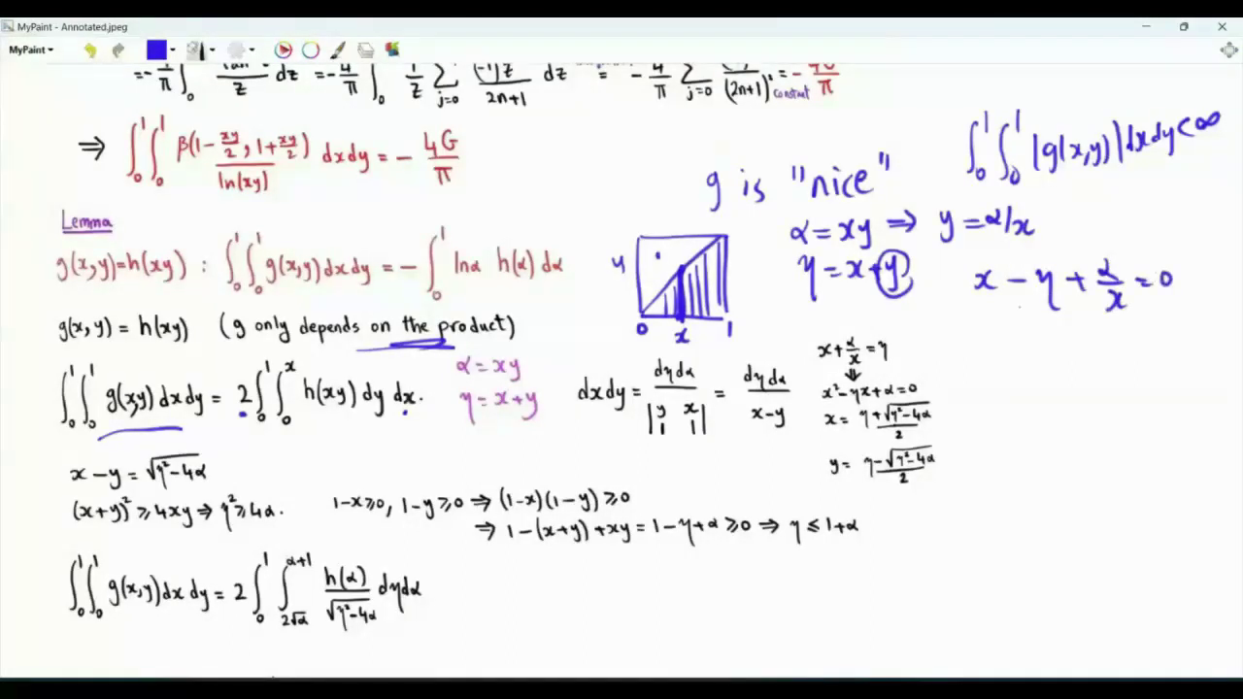
Write the quadratic x² − γx + α = 0 below.
{"action": "left_click_drag", "start_coordinate": [1020, 348], "coordinate": [1033, 365]}
{"action": "mouse_move", "coordinate": [1033, 346]}
{"action": "left_mouse_down"}
{"action": "mouse_move", "coordinate": [1019, 365]}
{"action": "mouse_move", "coordinate": [1056, 345]}
{"action": "left_mouse_up"}
{"action": "mouse_move", "coordinate": [1052, 355]}
{"action": "left_mouse_down"}
{"action": "mouse_move", "coordinate": [1074, 357]}
{"action": "mouse_move", "coordinate": [1097, 388]}
{"action": "left_mouse_up"}
{"action": "mouse_move", "coordinate": [1105, 346]}
{"action": "left_mouse_down"}
{"action": "mouse_move", "coordinate": [1122, 365]}
{"action": "mouse_move", "coordinate": [1145, 351]}
{"action": "left_mouse_up"}
{"action": "left_click_drag", "start_coordinate": [1156, 348], "coordinate": [1165, 364]}
{"action": "left_click_drag", "start_coordinate": [1169, 354], "coordinate": [1182, 353]}
{"action": "left_click_drag", "start_coordinate": [1169, 359], "coordinate": [1188, 352]}
Bracket and tick the x and y solutions, and mark the hatched triangle and the dx.
{"action": "left_click_drag", "start_coordinate": [943, 413], "coordinate": [943, 483]}
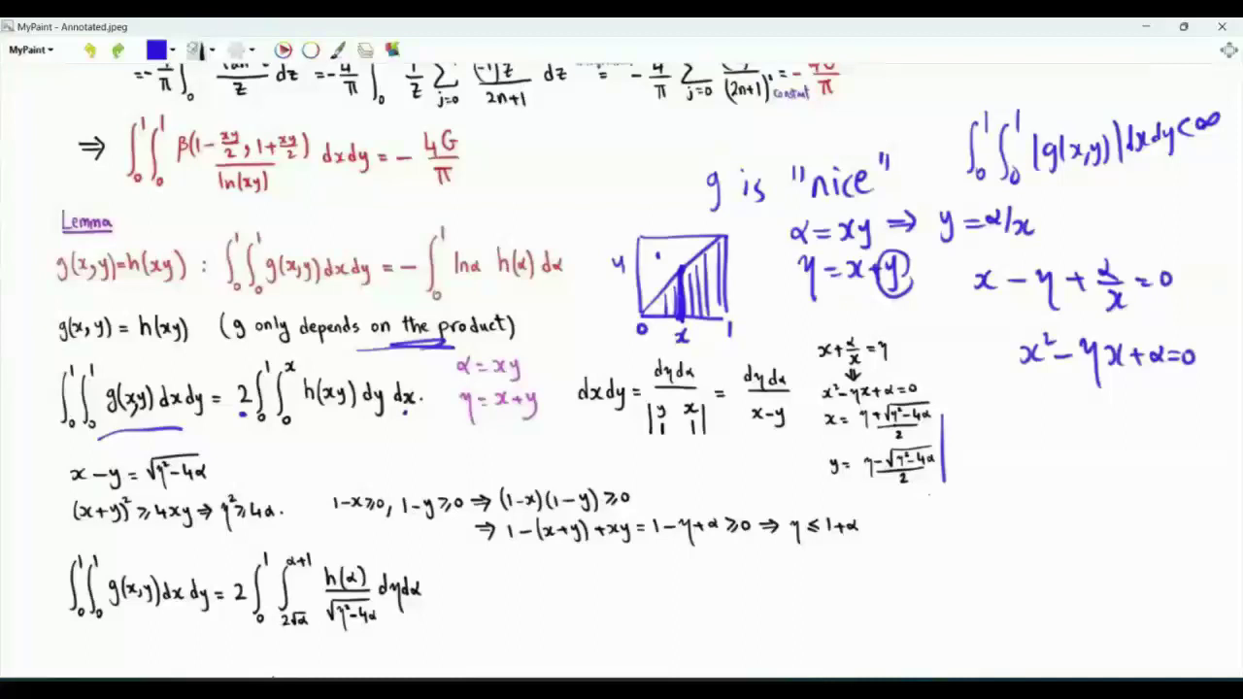
{"action": "left_click_drag", "start_coordinate": [827, 435], "coordinate": [839, 428]}
{"action": "left_click_drag", "start_coordinate": [833, 491], "coordinate": [845, 483]}
{"action": "left_click_drag", "start_coordinate": [727, 254], "coordinate": [732, 302]}
{"action": "mouse_move", "coordinate": [648, 330]}
{"action": "left_mouse_down"}
{"action": "mouse_move", "coordinate": [659, 352]}
{"action": "mouse_move", "coordinate": [746, 295]}
{"action": "left_mouse_up"}
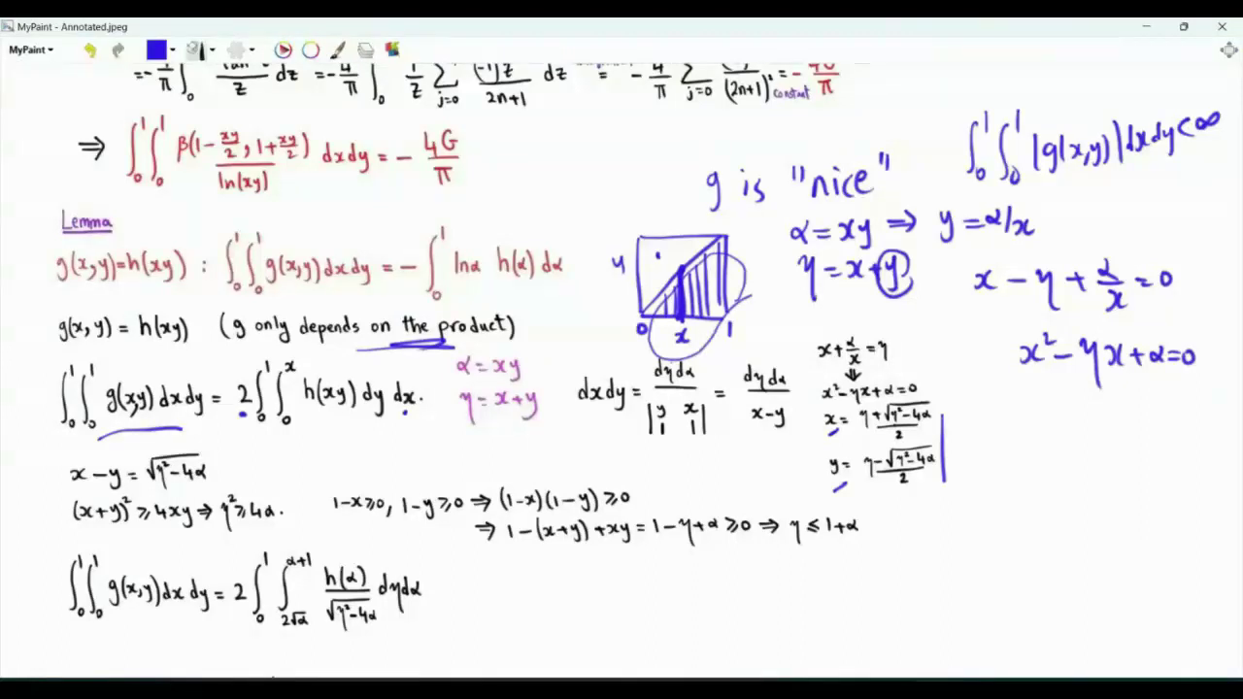
{"action": "left_click_drag", "start_coordinate": [380, 432], "coordinate": [408, 420]}
Circle the pink α, γ definitions and write dxdy = dγdα over a fraction bar.
{"action": "mouse_move", "coordinate": [470, 353]}
{"action": "left_mouse_down"}
{"action": "mouse_move", "coordinate": [446, 408]}
{"action": "mouse_move", "coordinate": [457, 432]}
{"action": "left_mouse_up"}
{"action": "mouse_move", "coordinate": [1012, 431]}
{"action": "left_mouse_down"}
{"action": "mouse_move", "coordinate": [1025, 470]}
{"action": "mouse_move", "coordinate": [1058, 445]}
{"action": "mouse_move", "coordinate": [1092, 475]}
{"action": "left_mouse_up"}
{"action": "mouse_move", "coordinate": [1113, 427]}
{"action": "left_mouse_down"}
{"action": "mouse_move", "coordinate": [1108, 454]}
{"action": "mouse_move", "coordinate": [1126, 484]}
{"action": "left_mouse_up"}
{"action": "left_click_drag", "start_coordinate": [1173, 441], "coordinate": [1163, 460]}
{"action": "left_click_drag", "start_coordinate": [1178, 449], "coordinate": [1200, 455]}
{"action": "left_click_drag", "start_coordinate": [1099, 478], "coordinate": [1204, 476]}
Write the denominator |∂(α,γ)/∂(x,y)|.
{"action": "left_click_drag", "start_coordinate": [1101, 501], "coordinate": [1103, 565]}
{"action": "left_click_drag", "start_coordinate": [1194, 494], "coordinate": [1197, 550]}
{"action": "left_click_drag", "start_coordinate": [1109, 509], "coordinate": [1124, 526]}
{"action": "mouse_move", "coordinate": [1142, 512]}
{"action": "left_mouse_down"}
{"action": "mouse_move", "coordinate": [1169, 507]}
{"action": "mouse_move", "coordinate": [1194, 534]}
{"action": "left_mouse_up"}
{"action": "mouse_move", "coordinate": [1130, 547]}
{"action": "left_mouse_down"}
{"action": "mouse_move", "coordinate": [1120, 569]}
{"action": "mouse_move", "coordinate": [1138, 567]}
{"action": "left_mouse_up"}
{"action": "left_click_drag", "start_coordinate": [1148, 550], "coordinate": [1166, 575]}
{"action": "mouse_move", "coordinate": [1173, 544]}
{"action": "left_mouse_down"}
{"action": "mouse_move", "coordinate": [1177, 576]}
{"action": "mouse_move", "coordinate": [1189, 575]}
{"action": "left_mouse_up"}
Write the determinant below with entries y, x in the top row and 1, 1 beneath.
{"action": "left_click_drag", "start_coordinate": [938, 592], "coordinate": [942, 663]}
{"action": "left_click_drag", "start_coordinate": [1071, 593], "coordinate": [1071, 647]}
{"action": "left_click_drag", "start_coordinate": [949, 597], "coordinate": [960, 620]}
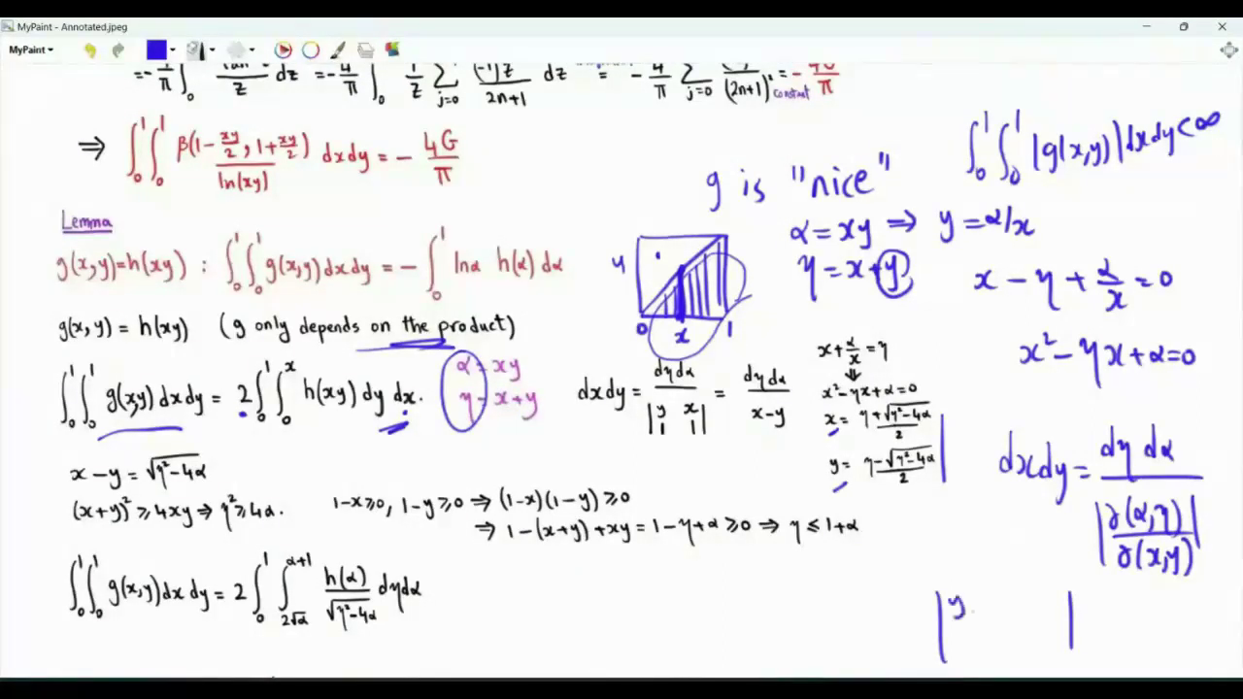
{"action": "left_click_drag", "start_coordinate": [1030, 596], "coordinate": [1041, 611]}
{"action": "left_click_drag", "start_coordinate": [1050, 596], "coordinate": [1033, 612]}
{"action": "left_click_drag", "start_coordinate": [964, 637], "coordinate": [968, 659]}
{"action": "left_click_drag", "start_coordinate": [1039, 629], "coordinate": [1046, 654]}
Label it 'absolute determinant' equal to x−y, and circle the solution labels.
{"action": "left_click_drag", "start_coordinate": [1066, 588], "coordinate": [1070, 594]}
{"action": "left_click_drag", "start_coordinate": [841, 604], "coordinate": [1085, 532]}
{"action": "left_click_drag", "start_coordinate": [827, 649], "coordinate": [886, 633]}
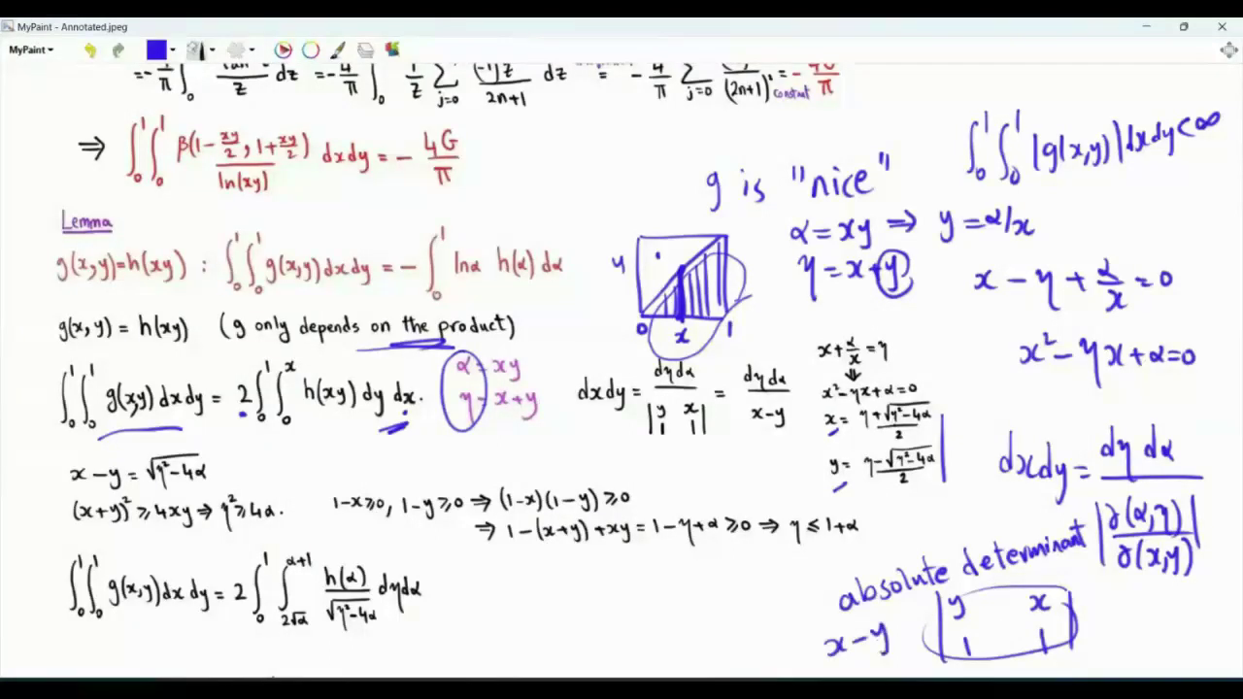
{"action": "left_click_drag", "start_coordinate": [831, 408], "coordinate": [821, 413]}
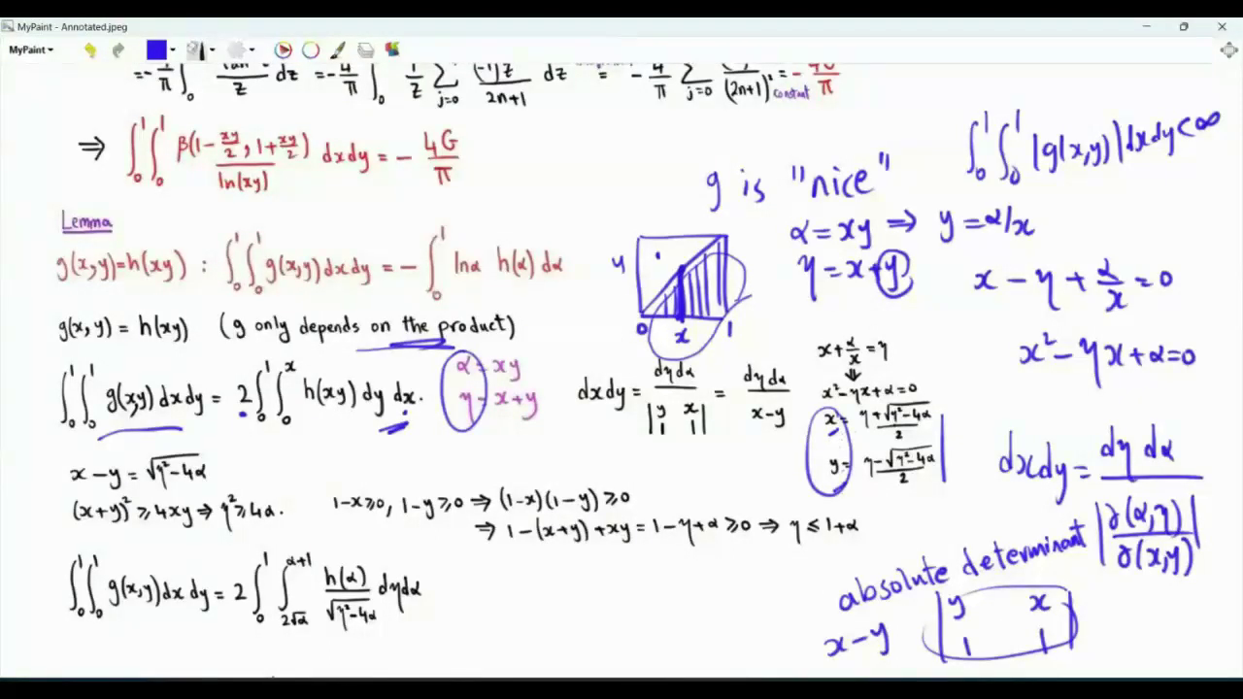
Circle the square-root term and dy dx, then write h(α) dγdα/√(γ²−4α).
{"action": "left_click_drag", "start_coordinate": [876, 408], "coordinate": [880, 402]}
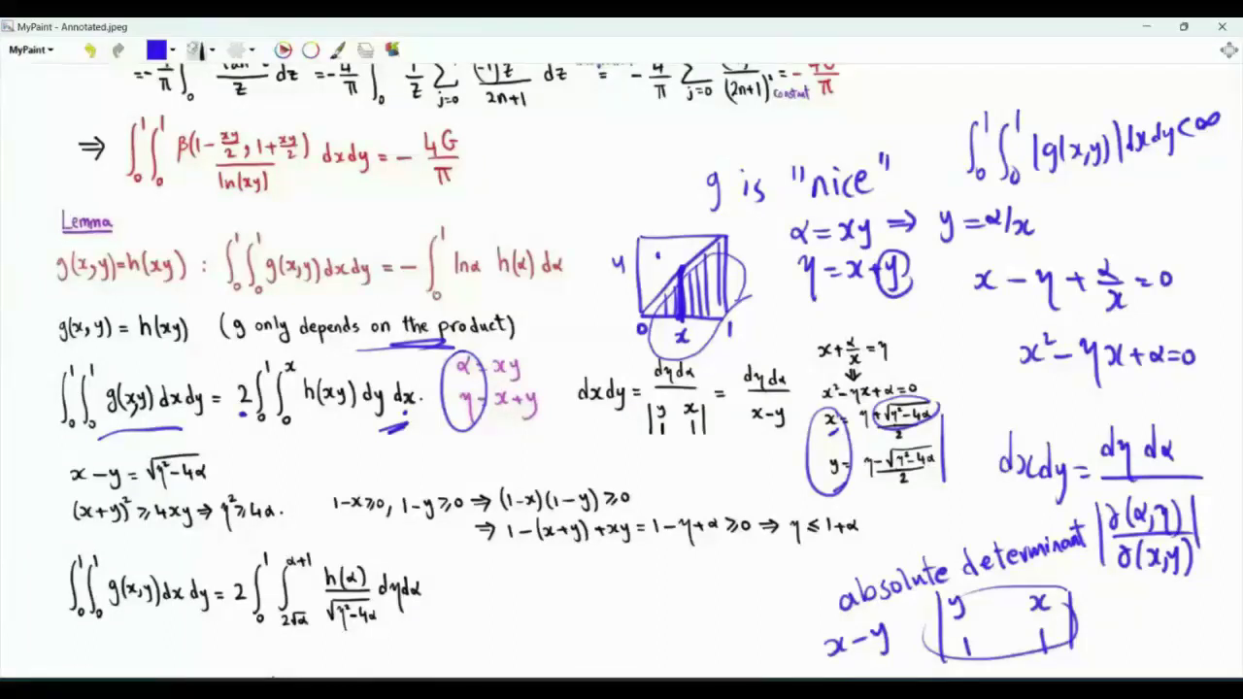
{"action": "mouse_move", "coordinate": [404, 373]}
{"action": "left_mouse_down"}
{"action": "mouse_move", "coordinate": [358, 406]}
{"action": "mouse_move", "coordinate": [415, 390]}
{"action": "mouse_move", "coordinate": [433, 447]}
{"action": "mouse_move", "coordinate": [505, 445]}
{"action": "left_mouse_up"}
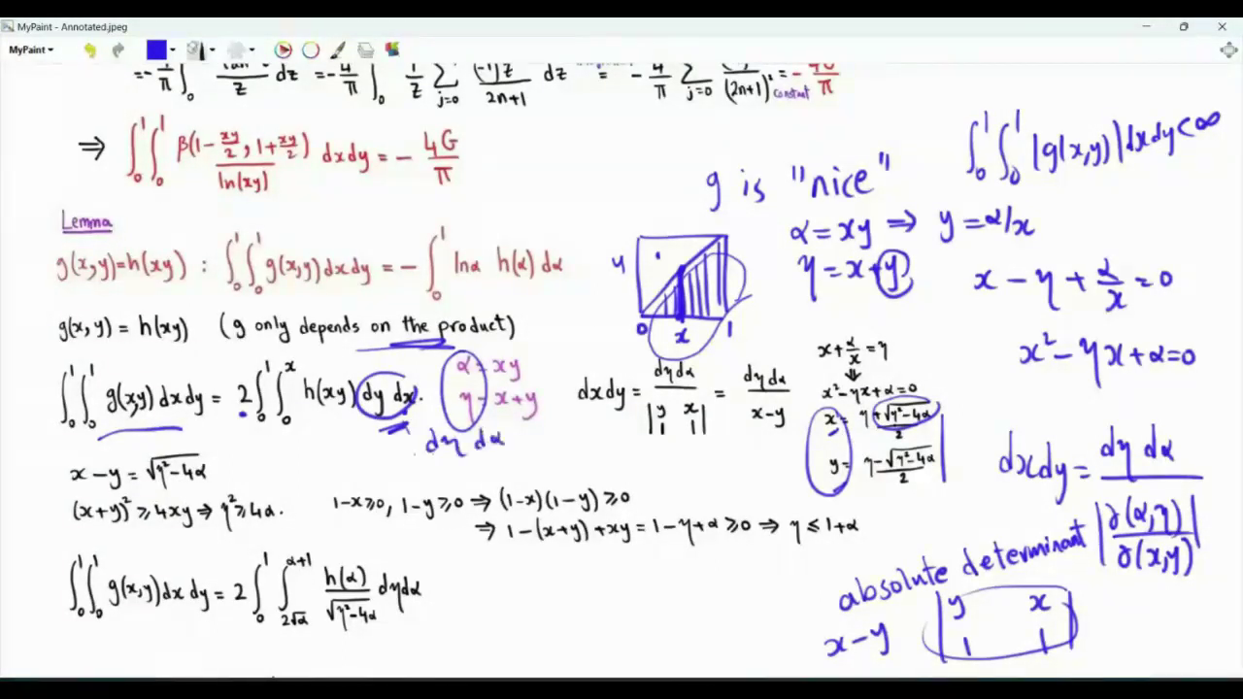
{"action": "mouse_move", "coordinate": [416, 452]}
{"action": "left_mouse_down"}
{"action": "mouse_move", "coordinate": [522, 445]}
{"action": "mouse_move", "coordinate": [475, 466]}
{"action": "mouse_move", "coordinate": [521, 470]}
{"action": "left_mouse_up"}
{"action": "mouse_move", "coordinate": [365, 445]}
{"action": "left_mouse_down"}
{"action": "mouse_move", "coordinate": [367, 476]}
{"action": "mouse_move", "coordinate": [380, 474]}
{"action": "left_mouse_up"}
{"action": "mouse_move", "coordinate": [389, 444]}
{"action": "left_mouse_down"}
{"action": "mouse_move", "coordinate": [386, 474]}
{"action": "mouse_move", "coordinate": [402, 472]}
{"action": "left_mouse_up"}
{"action": "left_click_drag", "start_coordinate": [407, 443], "coordinate": [412, 471]}
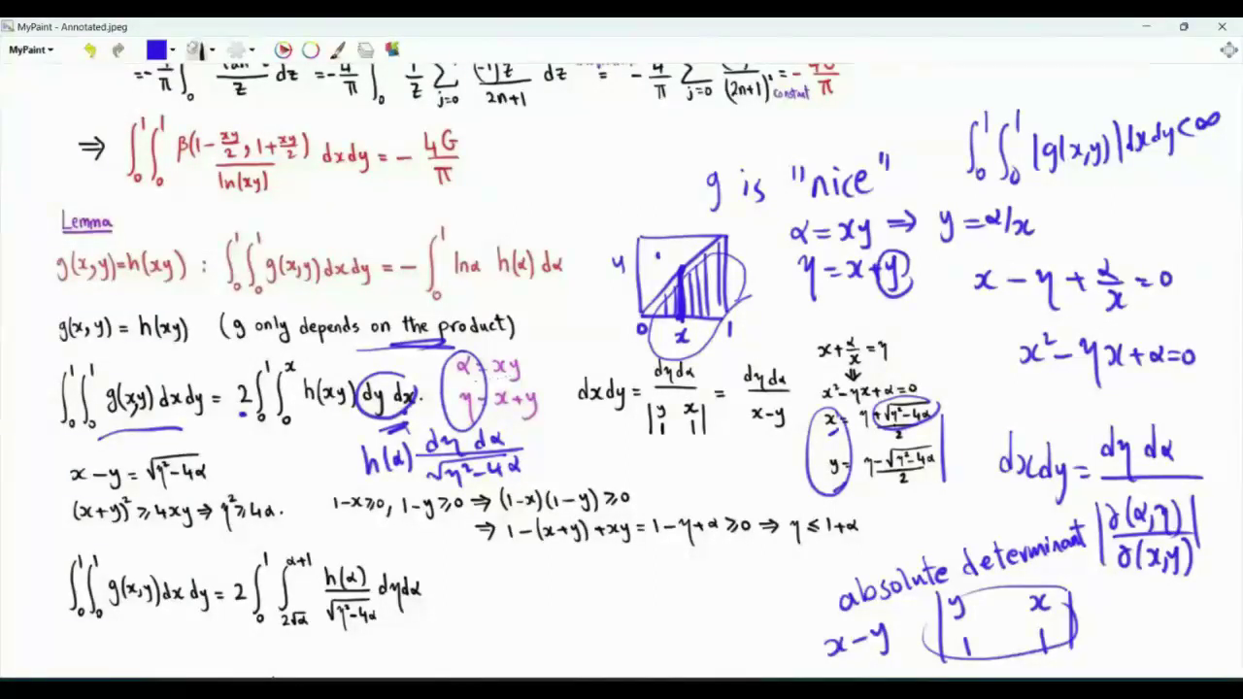
Write the heading AM-GM with (x+y)/2 ≥ √xy beneath it.
{"action": "left_click_drag", "start_coordinate": [423, 608], "coordinate": [432, 642]}
{"action": "left_click_drag", "start_coordinate": [263, 637], "coordinate": [262, 657]}
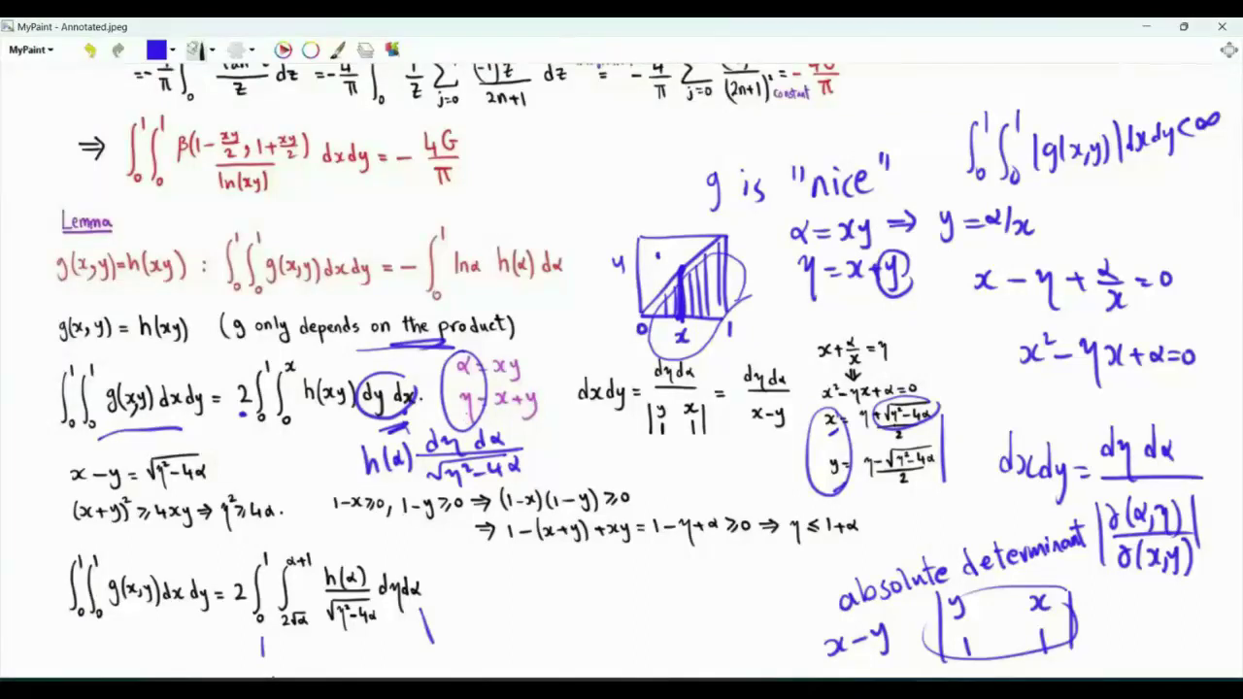
{"action": "mouse_move", "coordinate": [556, 592]}
{"action": "left_mouse_down"}
{"action": "mouse_move", "coordinate": [615, 574]}
{"action": "mouse_move", "coordinate": [666, 581]}
{"action": "left_mouse_up"}
{"action": "mouse_move", "coordinate": [581, 623]}
{"action": "left_mouse_down"}
{"action": "mouse_move", "coordinate": [633, 621]}
{"action": "mouse_move", "coordinate": [641, 652]}
{"action": "mouse_move", "coordinate": [727, 588]}
{"action": "mouse_move", "coordinate": [711, 653]}
{"action": "mouse_move", "coordinate": [767, 645]}
{"action": "mouse_move", "coordinate": [788, 604]}
{"action": "mouse_move", "coordinate": [788, 633]}
{"action": "left_mouse_up"}
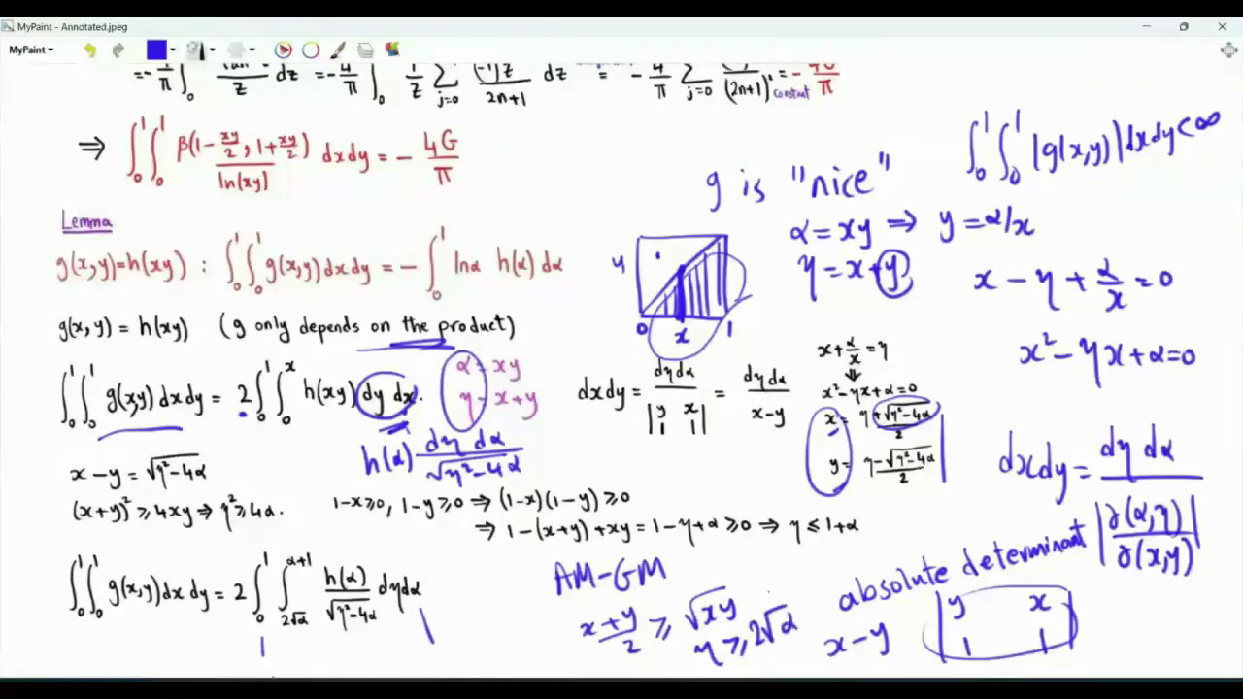
Underline (x+y)², write (x−y)² ≥ 0 at the left, and circle the α in α = xy.
{"action": "left_click_drag", "start_coordinate": [82, 529], "coordinate": [189, 524]}
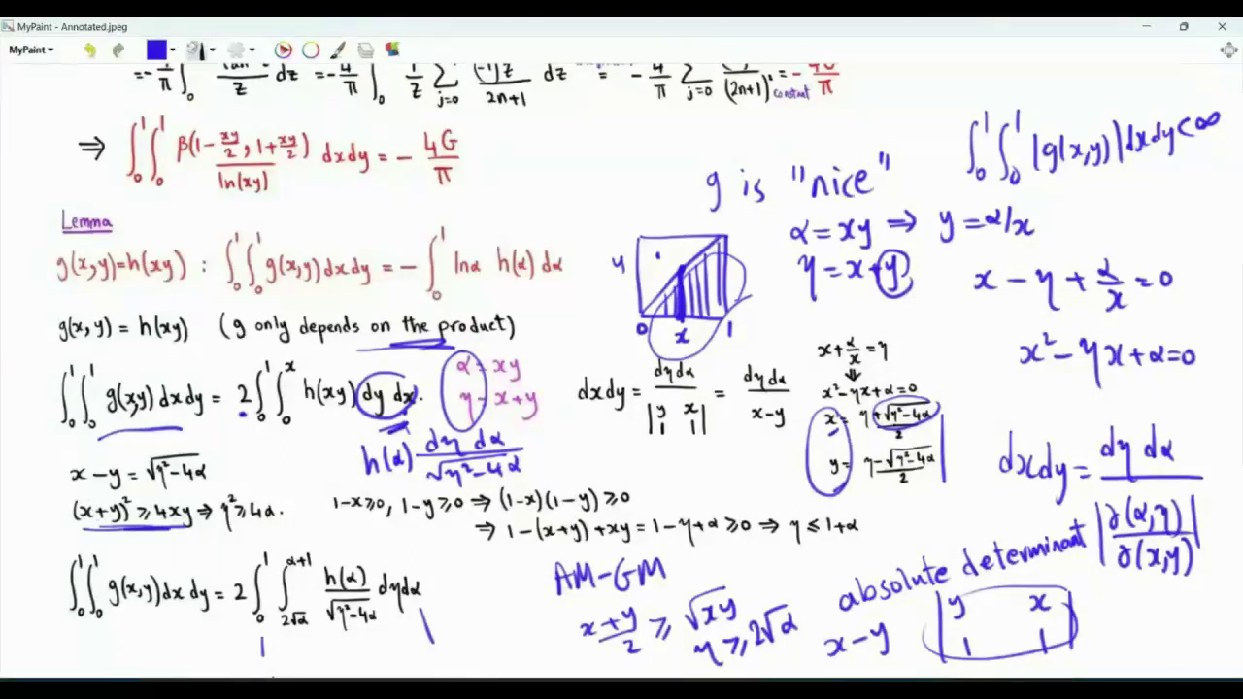
{"action": "mouse_move", "coordinate": [20, 525]}
{"action": "left_mouse_down"}
{"action": "mouse_move", "coordinate": [12, 540]}
{"action": "mouse_move", "coordinate": [66, 515]}
{"action": "left_mouse_up"}
{"action": "left_click_drag", "start_coordinate": [36, 553], "coordinate": [46, 549]}
{"action": "left_click_drag", "start_coordinate": [55, 543], "coordinate": [55, 544]}
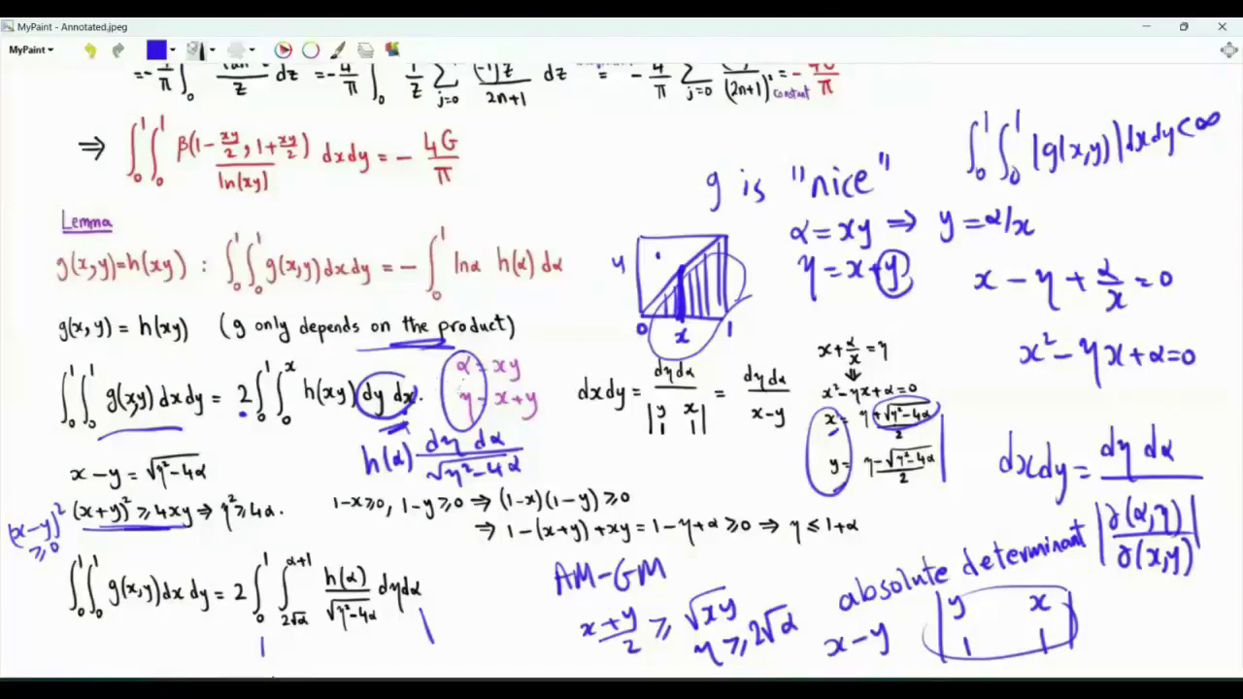
{"action": "mouse_move", "coordinate": [478, 373]}
{"action": "left_mouse_down"}
{"action": "mouse_move", "coordinate": [457, 378]}
{"action": "mouse_move", "coordinate": [482, 361]}
{"action": "mouse_move", "coordinate": [473, 378]}
{"action": "left_mouse_up"}
{"action": "scroll", "coordinate": [621, 388], "scroll_direction": "down", "scroll_amount": 3}
Handwrite the conditions x∈(0,1) and y∈(0,1).
{"action": "left_click_drag", "start_coordinate": [1099, 495], "coordinate": [1123, 515]}
{"action": "mouse_move", "coordinate": [1142, 489]}
{"action": "left_mouse_down"}
{"action": "mouse_move", "coordinate": [1132, 514]}
{"action": "mouse_move", "coordinate": [1154, 519]}
{"action": "left_mouse_up"}
{"action": "mouse_move", "coordinate": [1169, 495]}
{"action": "left_mouse_down"}
{"action": "mouse_move", "coordinate": [1171, 510]}
{"action": "mouse_move", "coordinate": [1198, 512]}
{"action": "left_mouse_up"}
{"action": "mouse_move", "coordinate": [1101, 526]}
{"action": "left_mouse_down"}
{"action": "mouse_move", "coordinate": [1132, 549]}
{"action": "mouse_move", "coordinate": [1204, 544]}
{"action": "left_mouse_up"}
Write (1−x)(1−y)≥0 below the intervals and underline it.
{"action": "left_click_drag", "start_coordinate": [1039, 571], "coordinate": [1033, 604]}
{"action": "left_click_drag", "start_coordinate": [1046, 573], "coordinate": [1047, 602]}
{"action": "left_click_drag", "start_coordinate": [1053, 586], "coordinate": [1064, 586]}
{"action": "left_click_drag", "start_coordinate": [1066, 574], "coordinate": [1083, 602]}
{"action": "left_click_drag", "start_coordinate": [1101, 569], "coordinate": [1095, 604]}
{"action": "left_click_drag", "start_coordinate": [1117, 573], "coordinate": [1117, 604]}
{"action": "left_click_drag", "start_coordinate": [1134, 573], "coordinate": [1147, 604]}
{"action": "left_click_drag", "start_coordinate": [1166, 569], "coordinate": [1179, 588]}
{"action": "left_click_drag", "start_coordinate": [1196, 569], "coordinate": [1194, 571]}
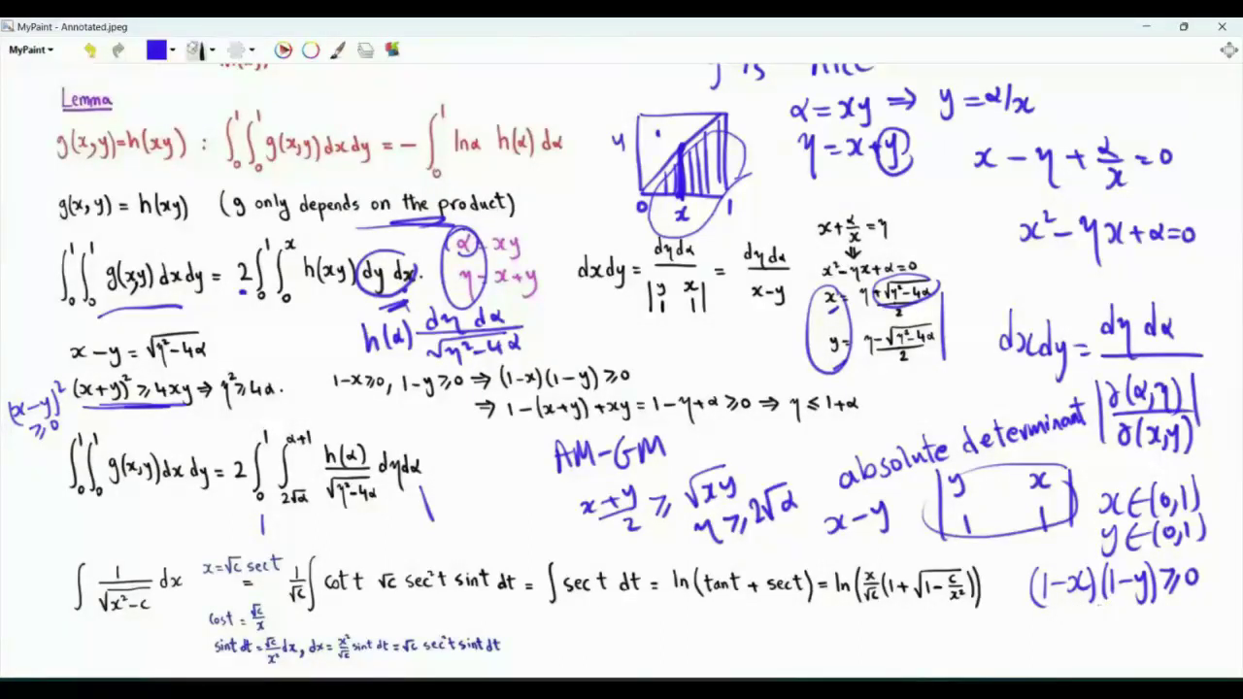
{"action": "left_click_drag", "start_coordinate": [1041, 600], "coordinate": [1154, 599]}
Expand the product to 1−x−y+xy≥0, circling the −x−y terms with an arrow.
{"action": "left_click_drag", "start_coordinate": [973, 624], "coordinate": [973, 647]}
{"action": "left_click_drag", "start_coordinate": [982, 636], "coordinate": [1019, 643]}
{"action": "mouse_move", "coordinate": [1018, 625]}
{"action": "left_mouse_down"}
{"action": "mouse_move", "coordinate": [1004, 642]}
{"action": "mouse_move", "coordinate": [1043, 634]}
{"action": "left_mouse_up"}
{"action": "left_click_drag", "start_coordinate": [1050, 623], "coordinate": [1060, 636]}
{"action": "mouse_move", "coordinate": [1066, 622]}
{"action": "left_mouse_down"}
{"action": "mouse_move", "coordinate": [1056, 650]}
{"action": "mouse_move", "coordinate": [1090, 629]}
{"action": "left_mouse_up"}
{"action": "mouse_move", "coordinate": [1080, 621]}
{"action": "left_mouse_down"}
{"action": "mouse_move", "coordinate": [1080, 639]}
{"action": "mouse_move", "coordinate": [1119, 635]}
{"action": "left_mouse_up"}
{"action": "mouse_move", "coordinate": [1117, 615]}
{"action": "left_mouse_down"}
{"action": "mouse_move", "coordinate": [1127, 649]}
{"action": "mouse_move", "coordinate": [1155, 625]}
{"action": "left_mouse_up"}
{"action": "mouse_move", "coordinate": [1140, 633]}
{"action": "left_mouse_down"}
{"action": "mouse_move", "coordinate": [1161, 633]}
{"action": "mouse_move", "coordinate": [1169, 613]}
{"action": "left_mouse_up"}
{"action": "mouse_move", "coordinate": [1049, 609]}
{"action": "left_mouse_down"}
{"action": "mouse_move", "coordinate": [1041, 621]}
{"action": "mouse_move", "coordinate": [1064, 645]}
{"action": "mouse_move", "coordinate": [1204, 604]}
{"action": "left_mouse_up"}
{"action": "left_click_drag", "start_coordinate": [1192, 600], "coordinate": [1207, 608]}
Conclude 1+xy≥x+y, then circle 1+α and γ in the bound γ ≤ 1+α.
{"action": "mouse_move", "coordinate": [1085, 656]}
{"action": "left_mouse_down"}
{"action": "mouse_move", "coordinate": [1118, 652]}
{"action": "mouse_move", "coordinate": [1141, 673]}
{"action": "mouse_move", "coordinate": [1193, 656]}
{"action": "left_mouse_up"}
{"action": "left_click_drag", "start_coordinate": [1195, 647], "coordinate": [1224, 656]}
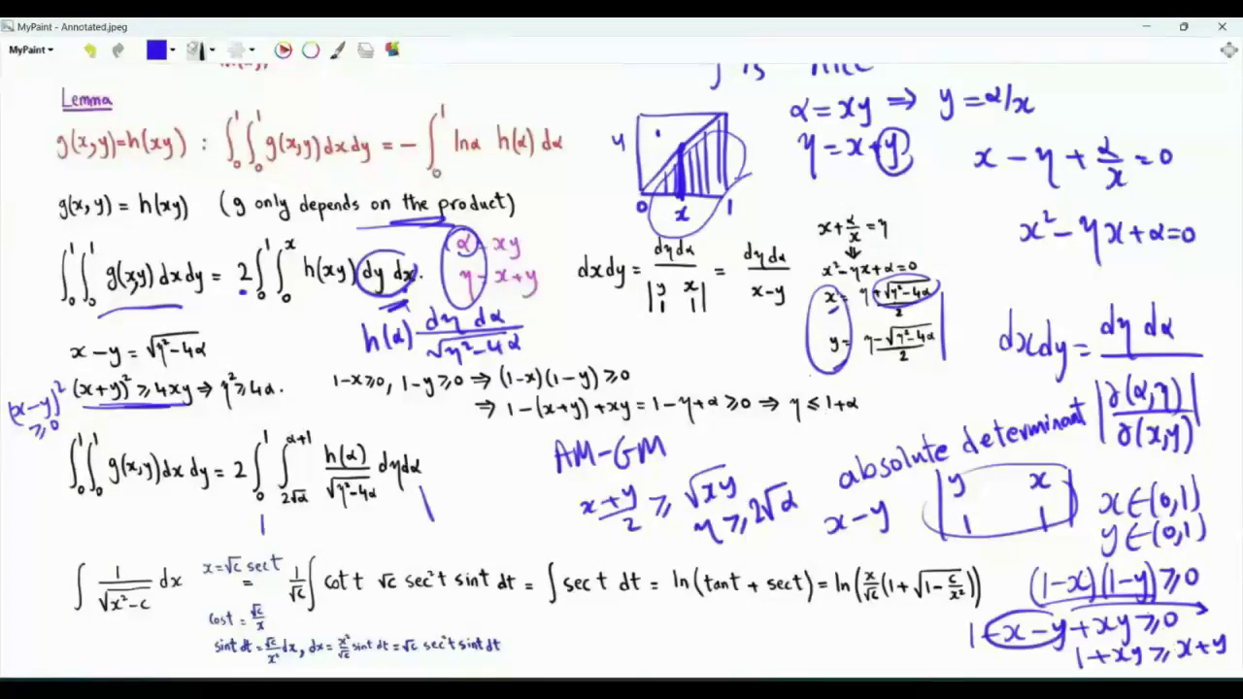
{"action": "mouse_move", "coordinate": [825, 387]}
{"action": "left_mouse_down"}
{"action": "mouse_move", "coordinate": [868, 392]}
{"action": "mouse_move", "coordinate": [824, 384]}
{"action": "left_mouse_up"}
{"action": "left_click_drag", "start_coordinate": [1113, 660], "coordinate": [1134, 668]}
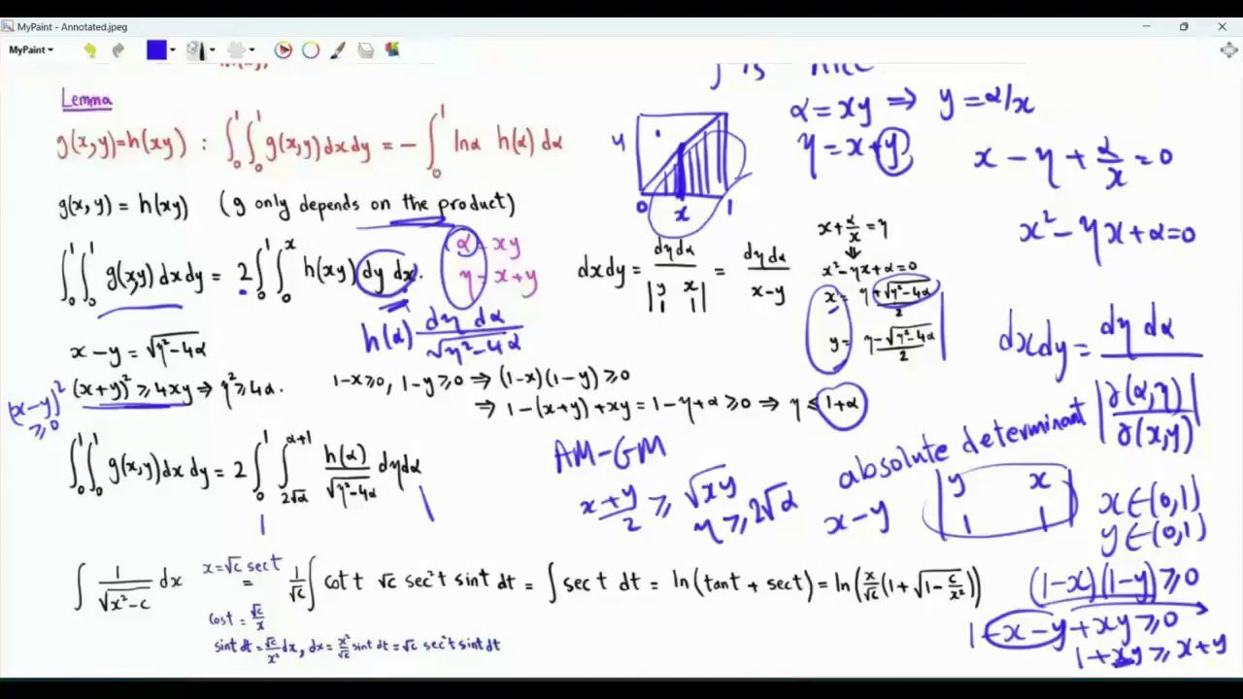
{"action": "left_click_drag", "start_coordinate": [806, 387], "coordinate": [789, 382]}
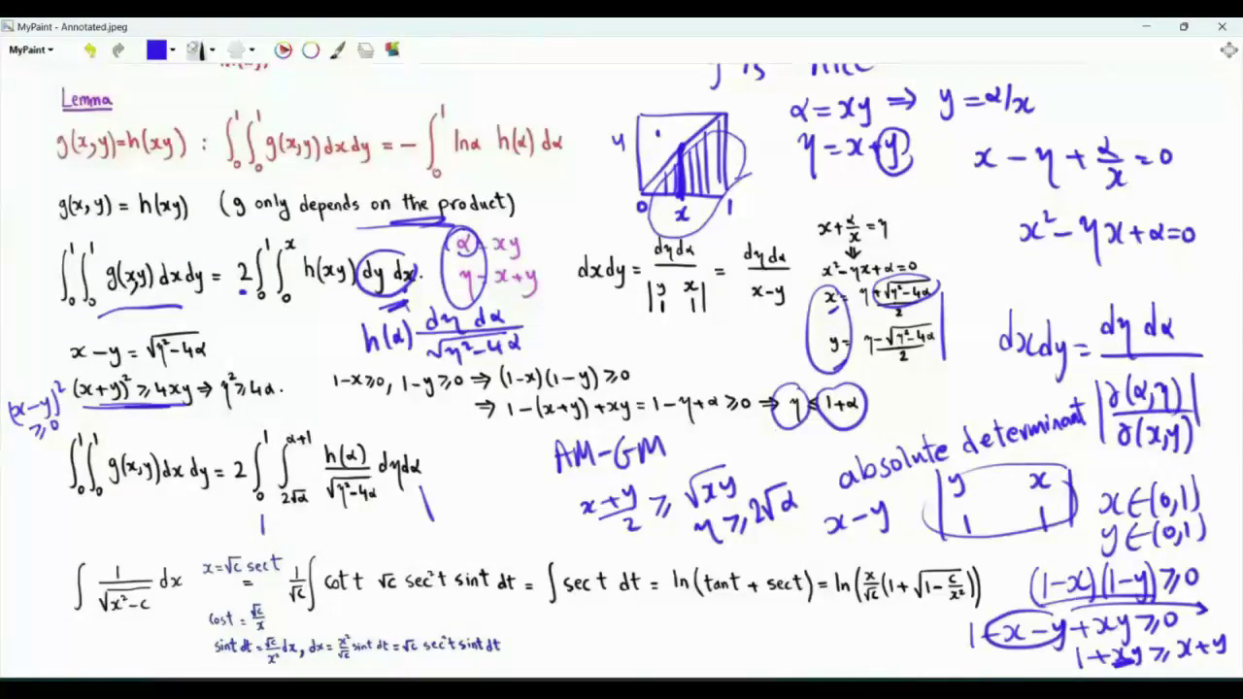